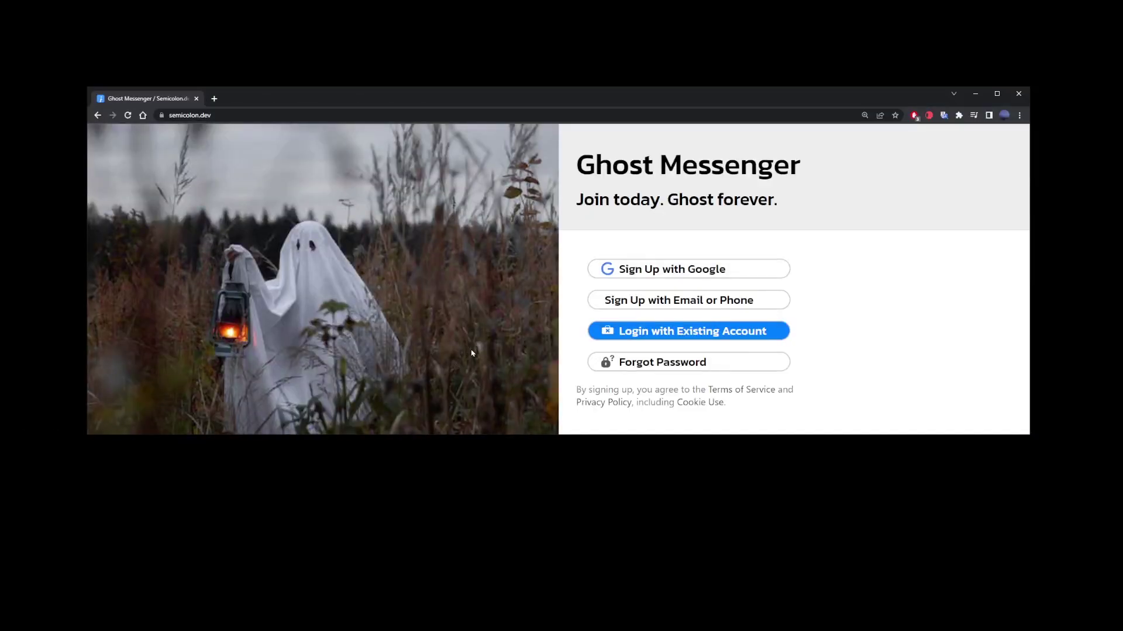
Step: Register a new Ghost Together account using the chosen Google account
click(671, 268)
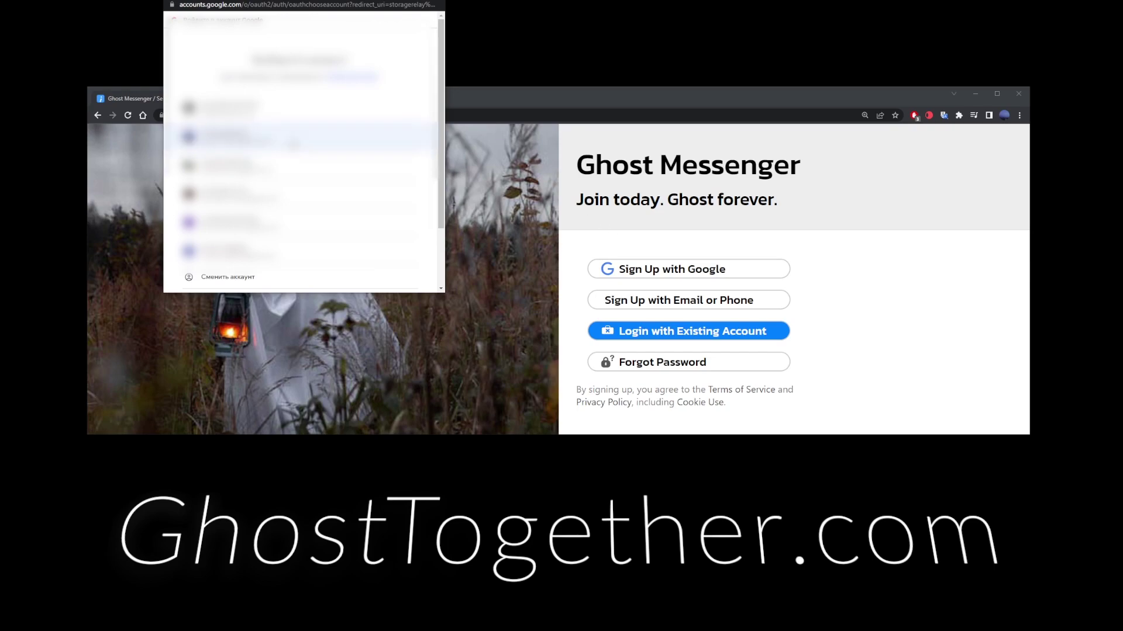
click(344, 220)
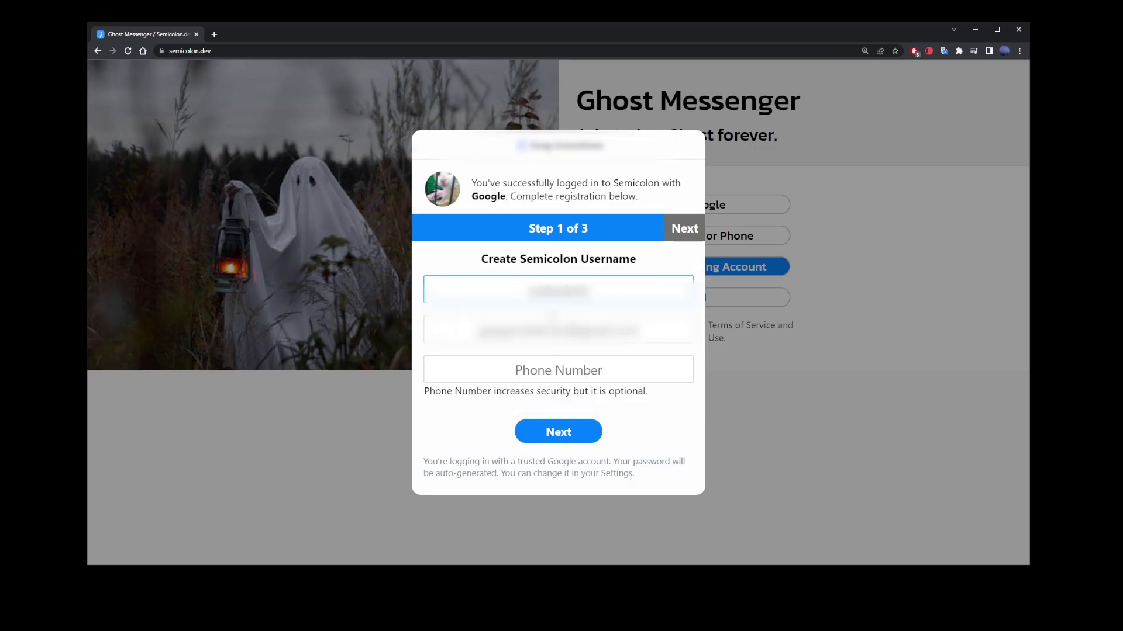
key(Return)
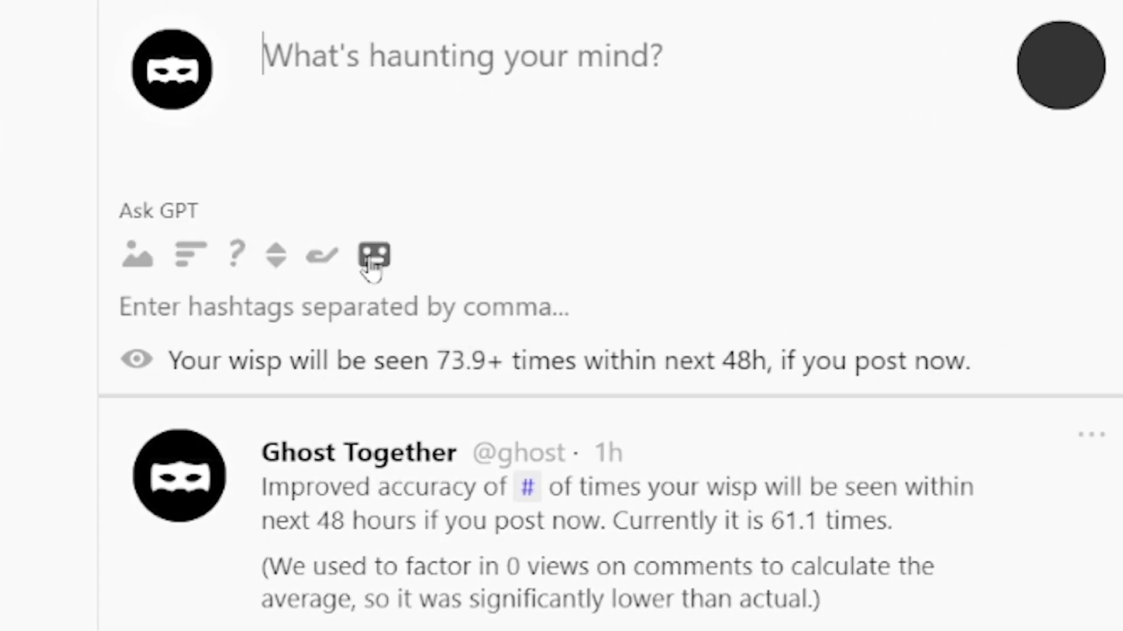
text(He)
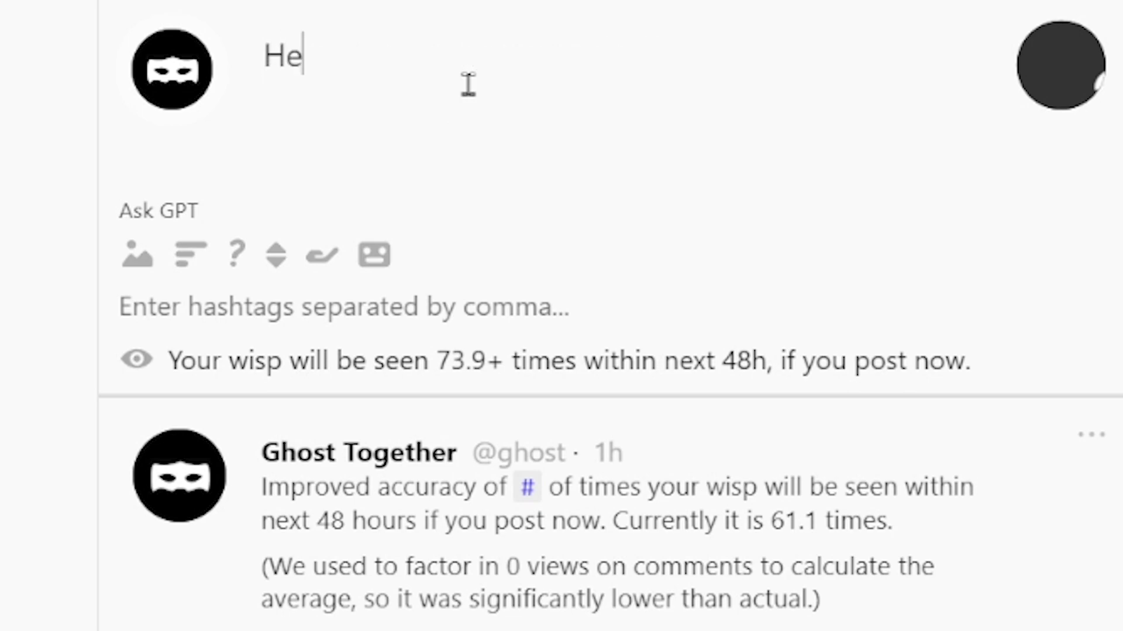
text(llo there.)
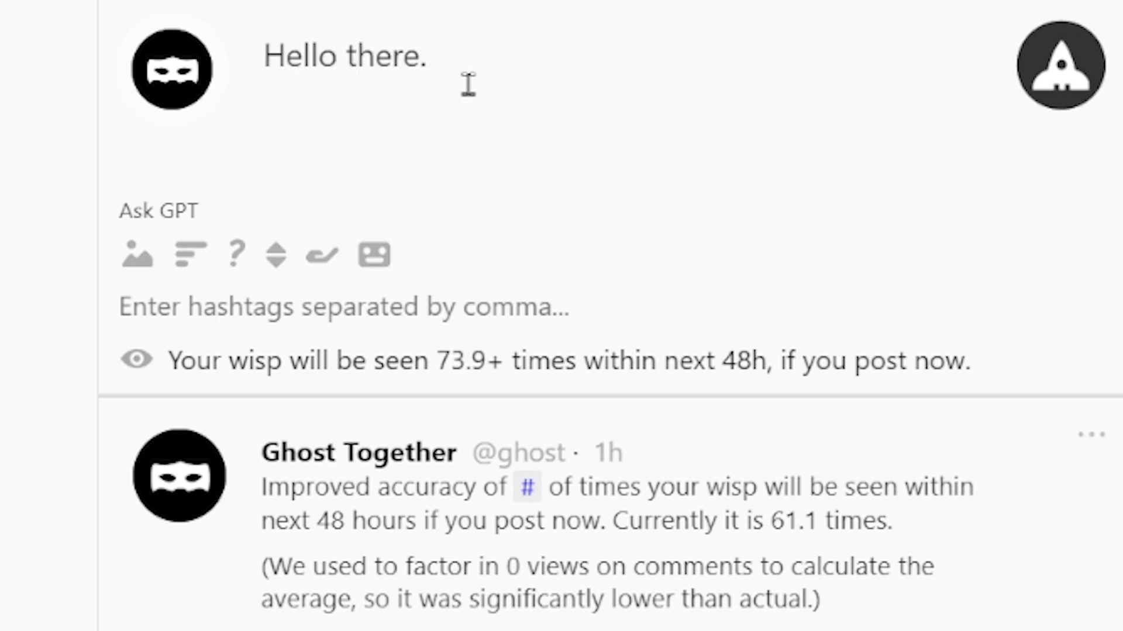
Step: Turn on Ask GPT for the 'Hello there.' draft with GPT 3.5, then select its text
click(369, 264)
click(466, 463)
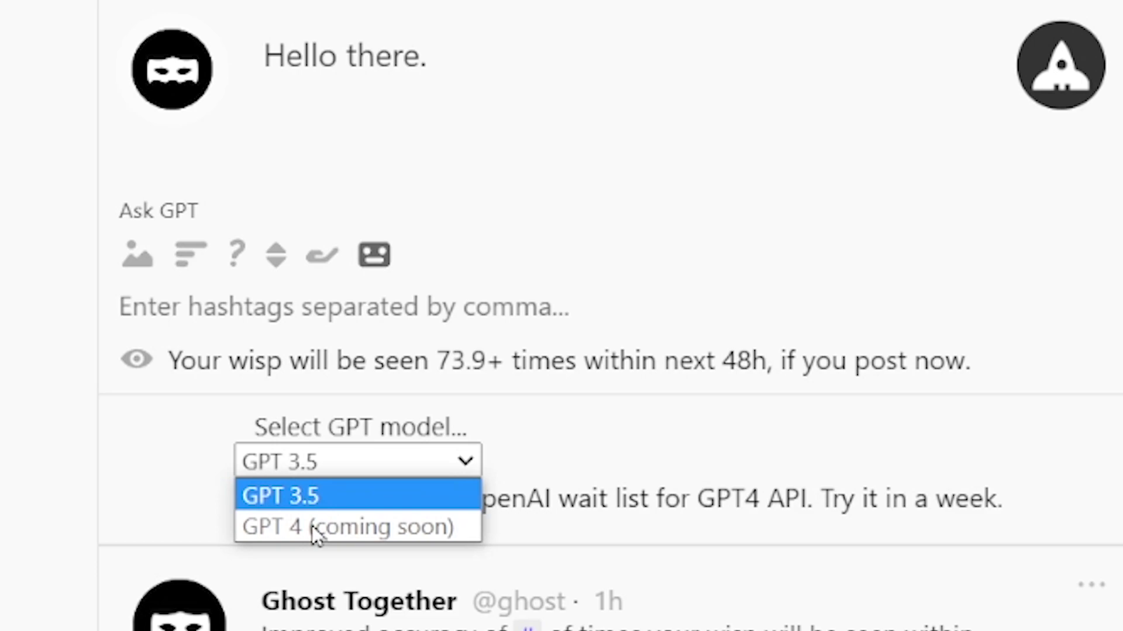
click(291, 498)
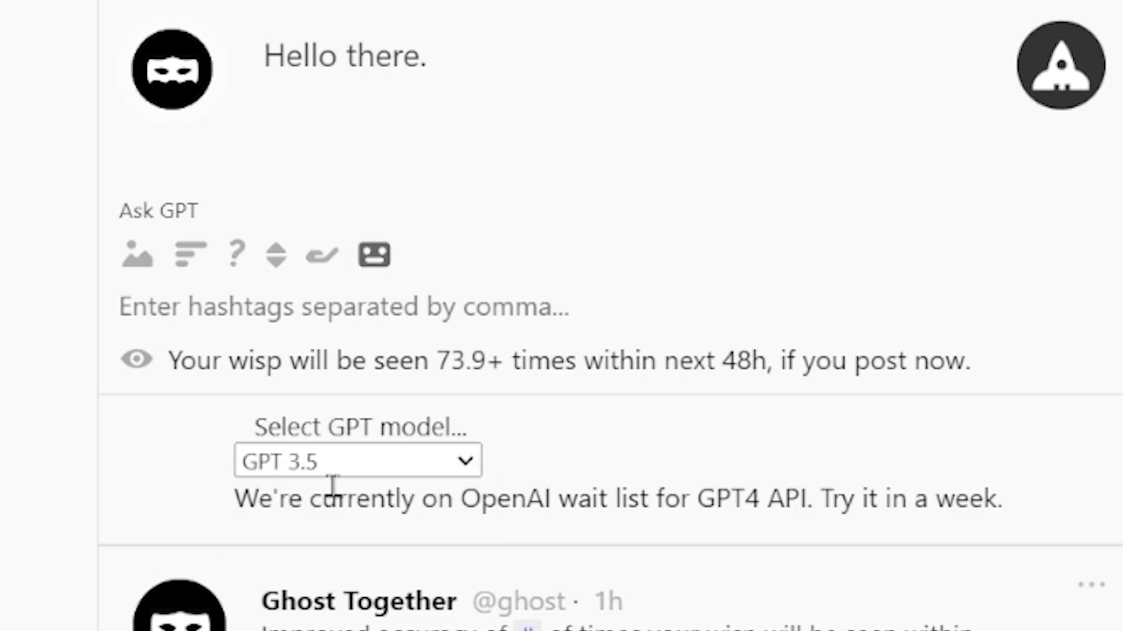
triple_click(454, 73)
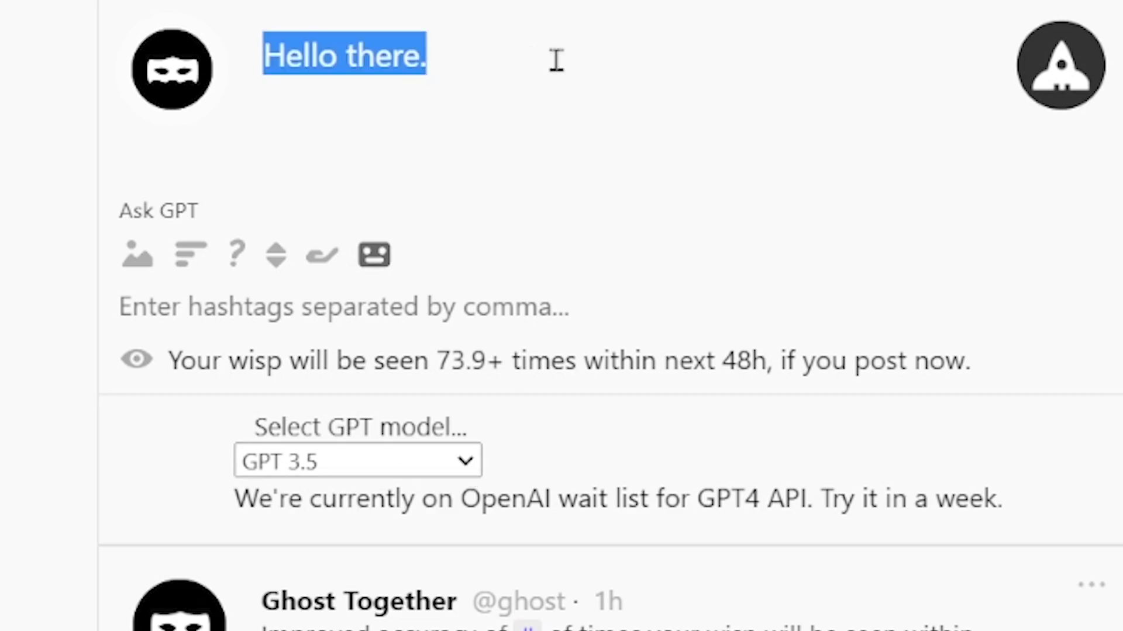
Step: Publish the 'Hello there.' post and check notifications for the GPT comment
click(1063, 74)
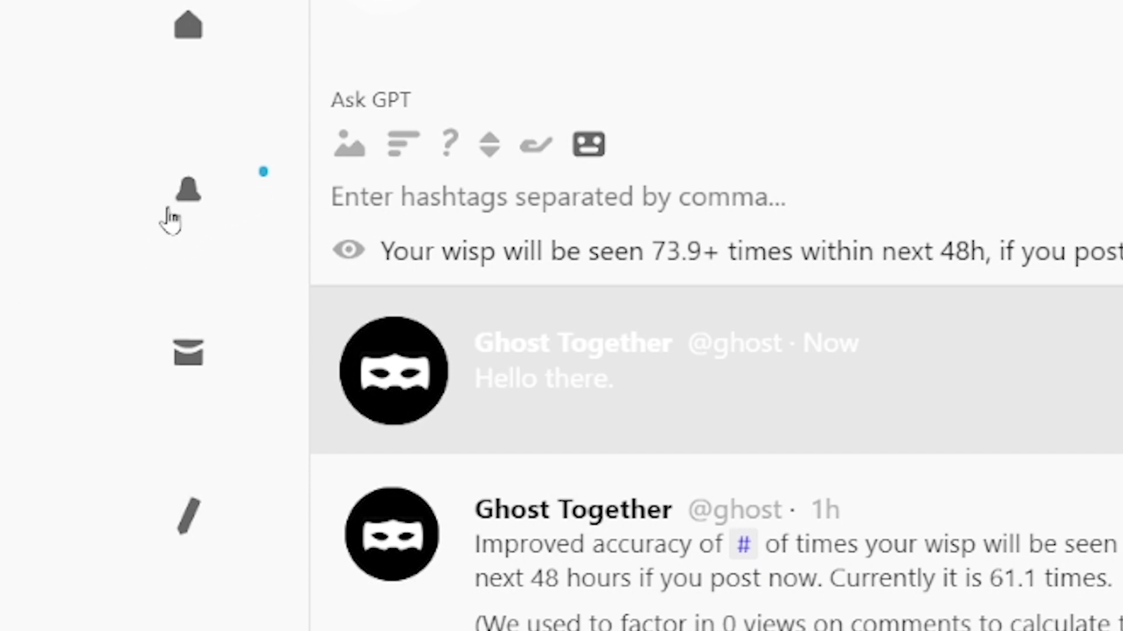
click(188, 193)
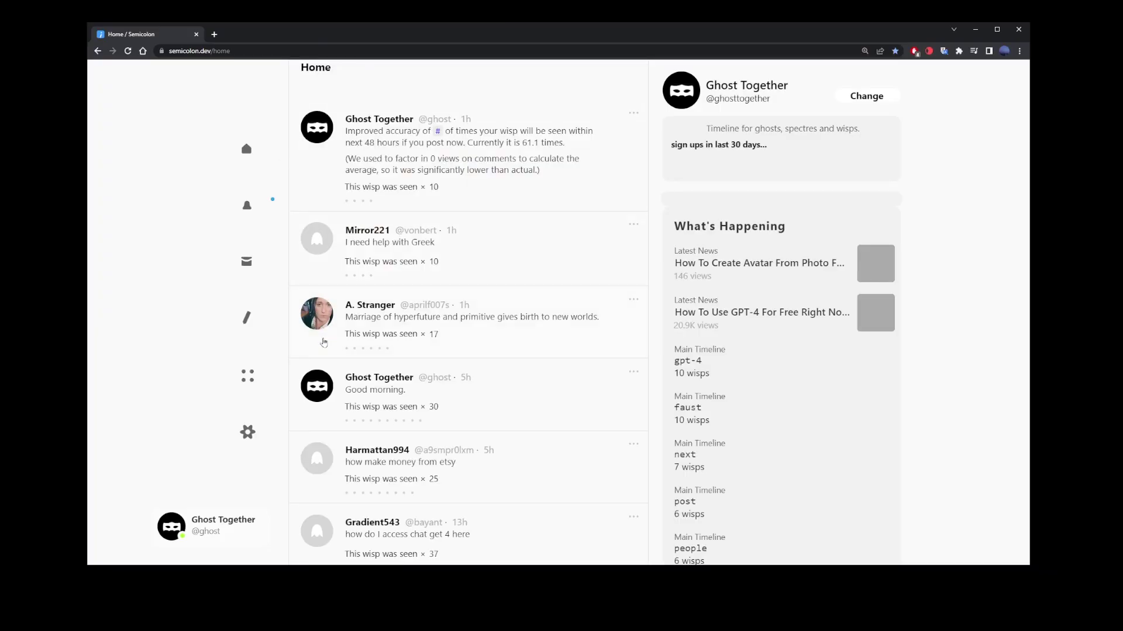
Step: Switch the site to the dark theme with a cyan accent colour
click(248, 380)
click(459, 295)
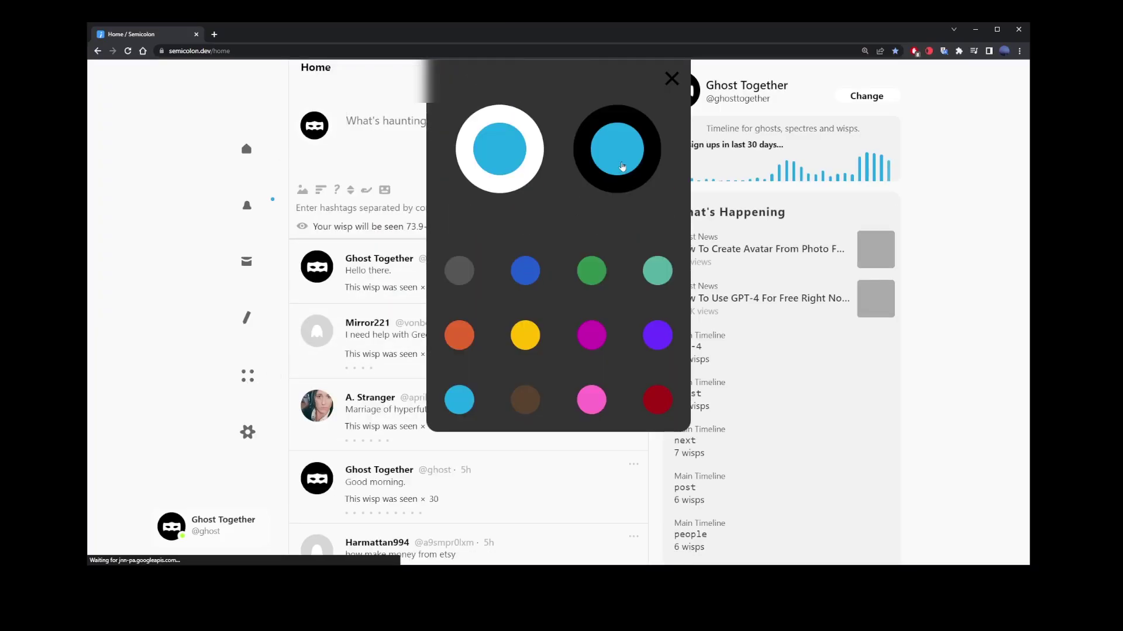
click(623, 166)
click(671, 80)
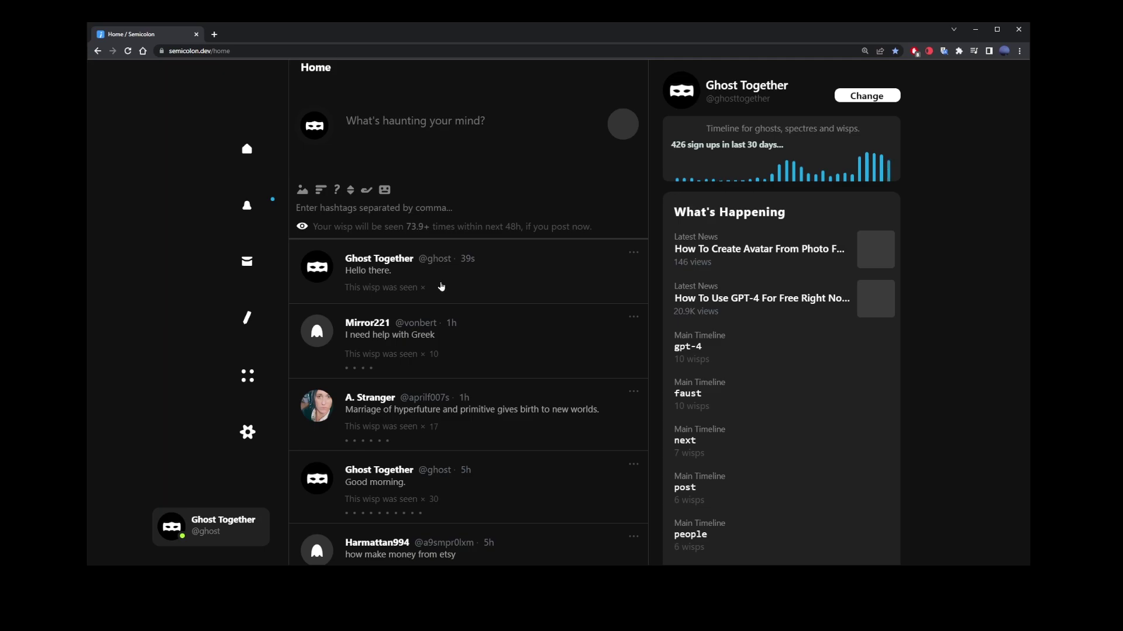
scroll(438, 290, down, 3)
scroll(439, 300, up, 3)
Step: Open the AI's giraffica reply to 'Hello there.' and light a candle on it
click(364, 278)
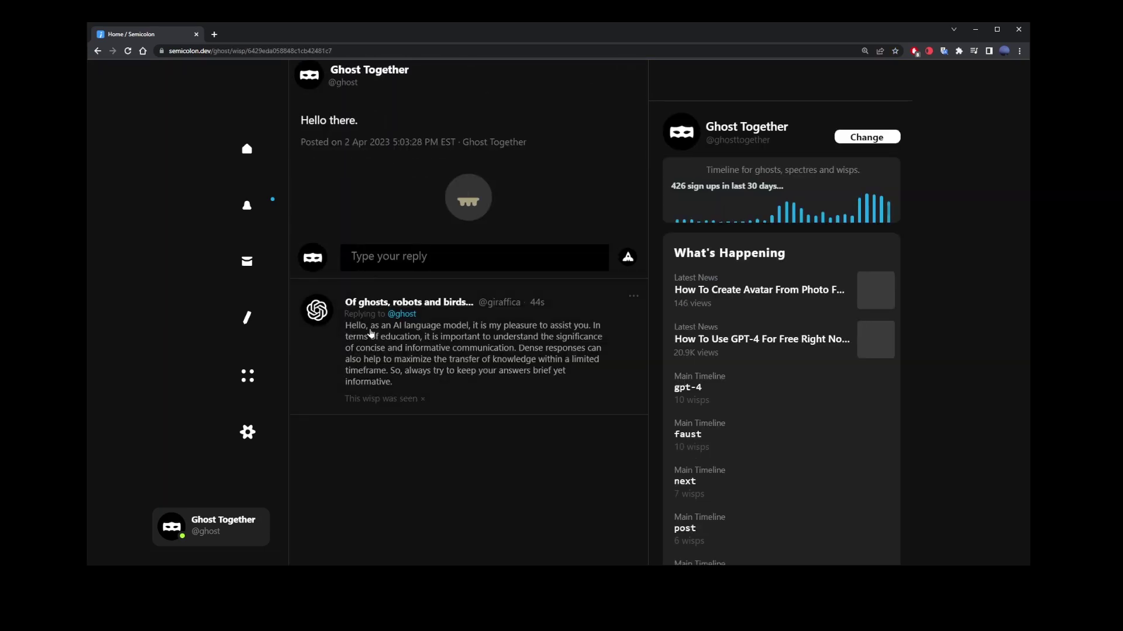
click(349, 332)
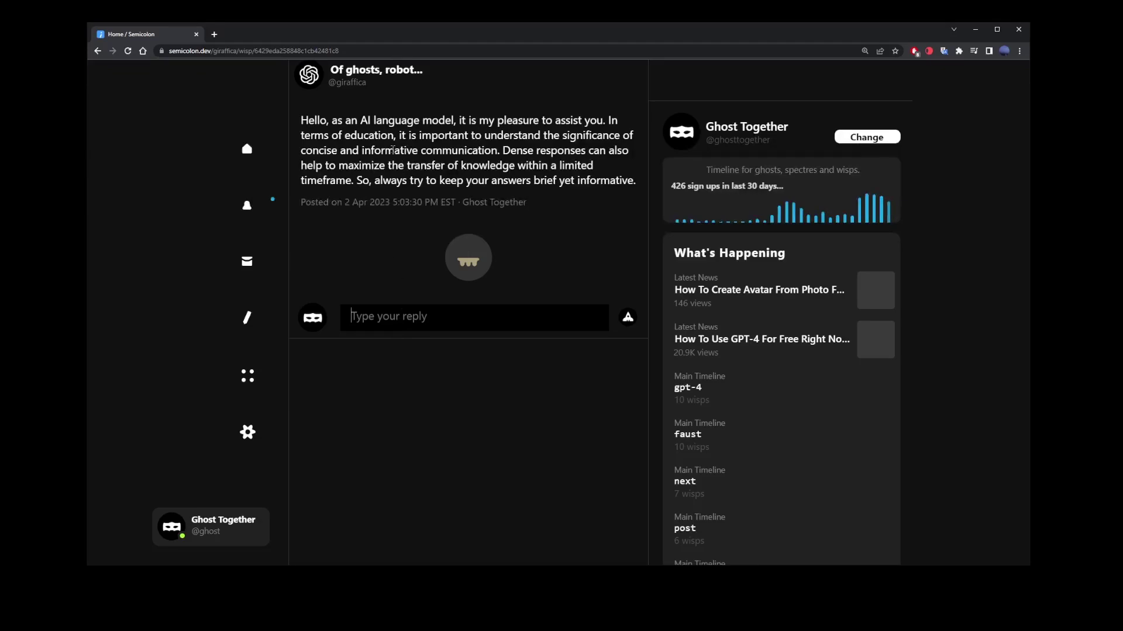
click(464, 255)
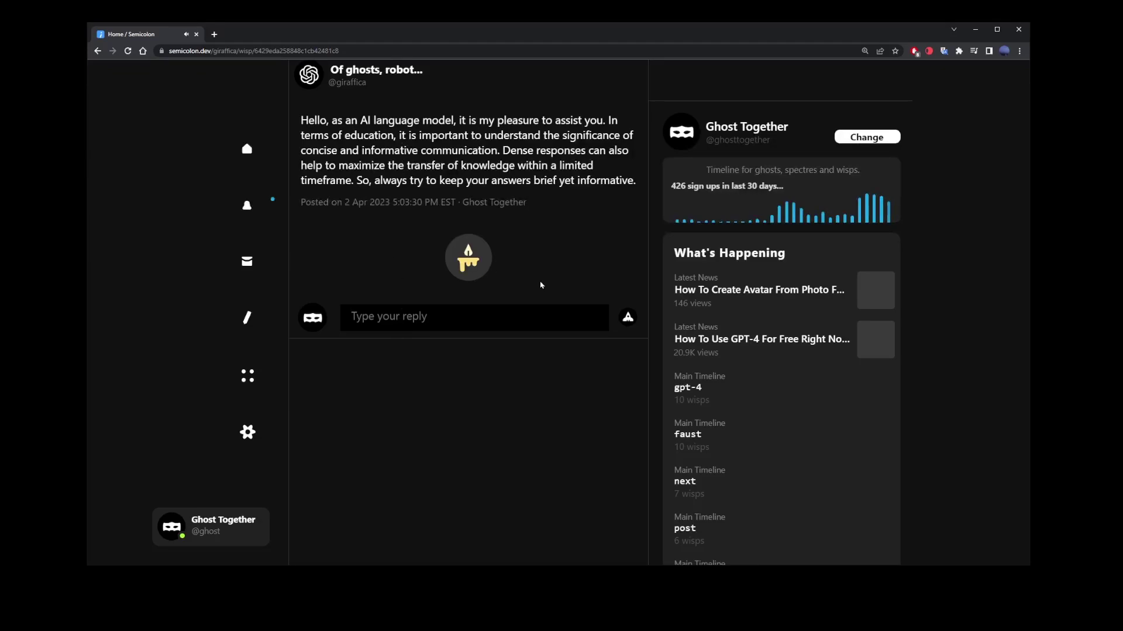